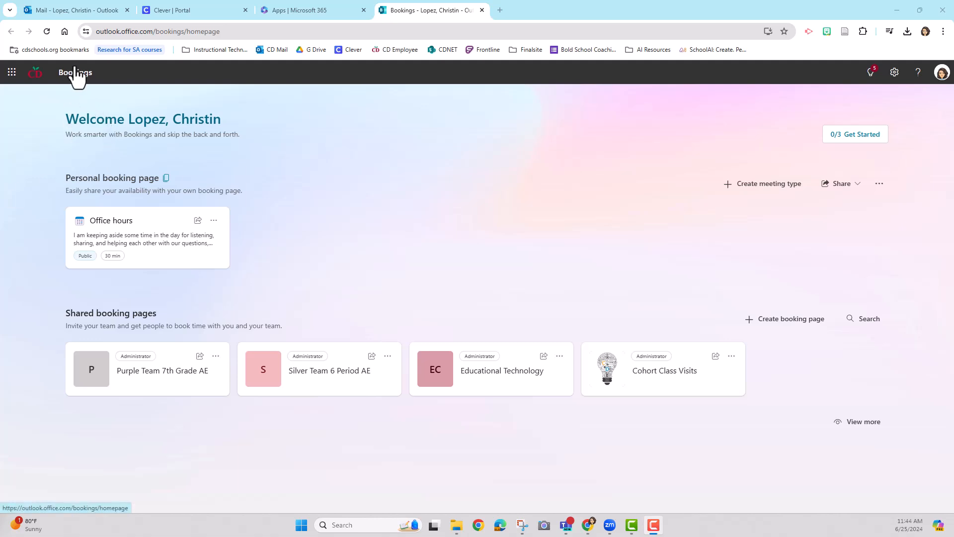
Switch to the Outlook mailbox and open Bookings from its additional apps
left_click(62, 10)
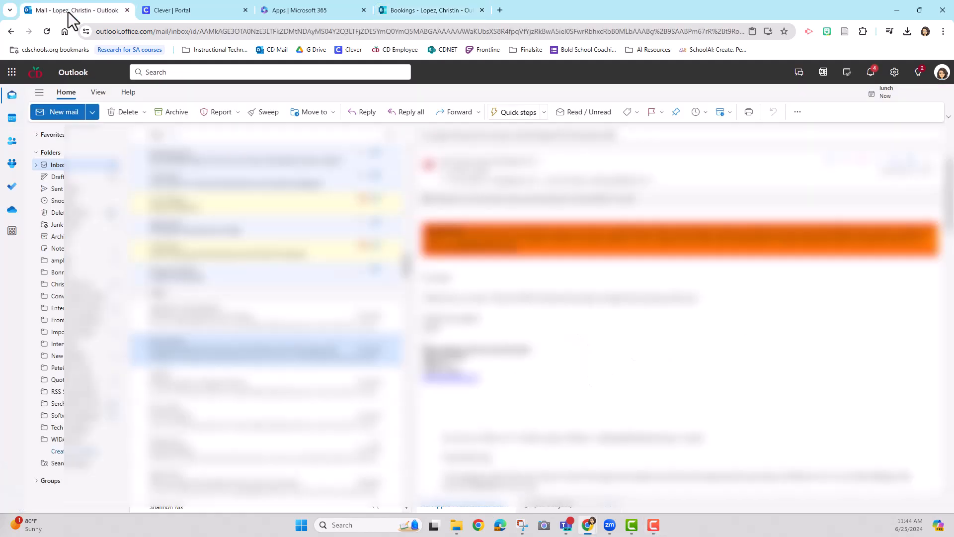
left_click(13, 234)
left_click(56, 192)
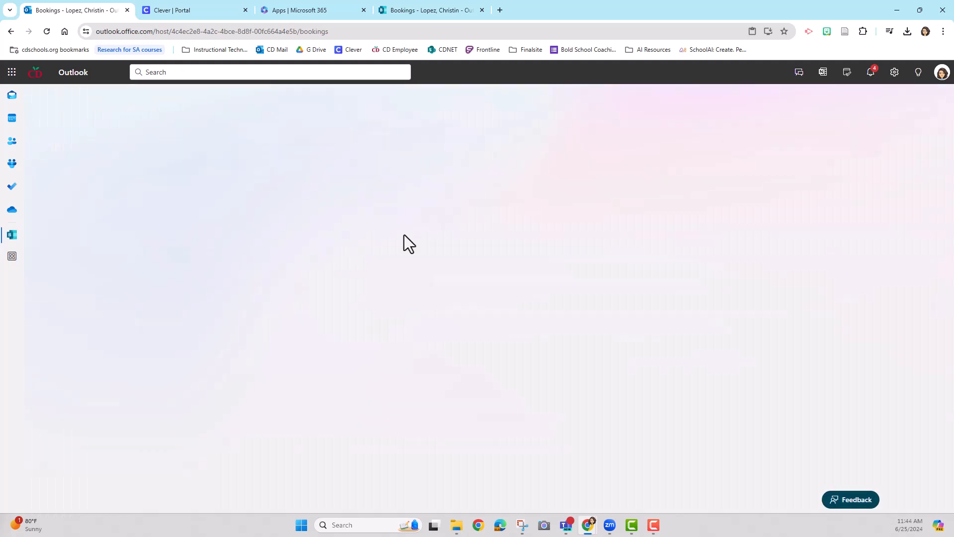
Switch from the Clever portal to Microsoft 365 and open Bookings from the full list of apps
left_click(198, 10)
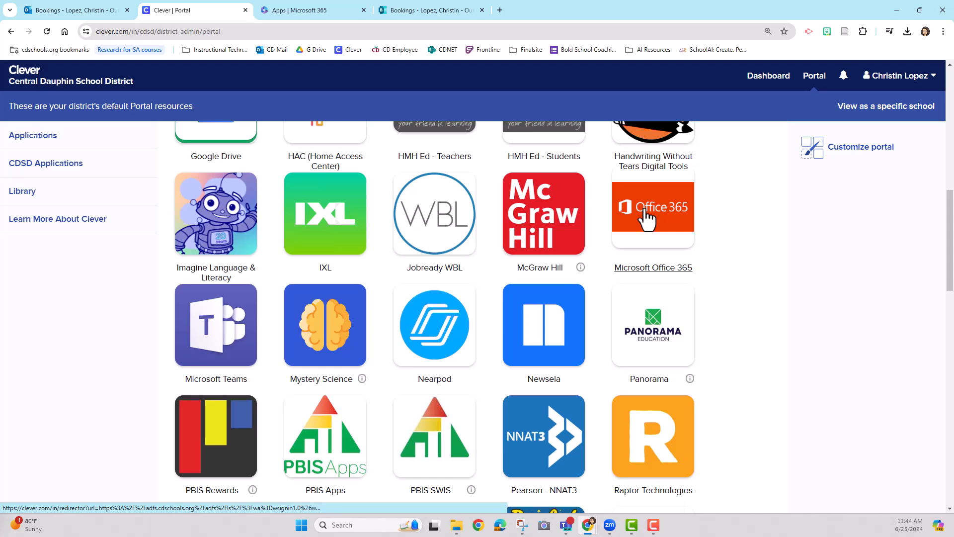
left_click(313, 12)
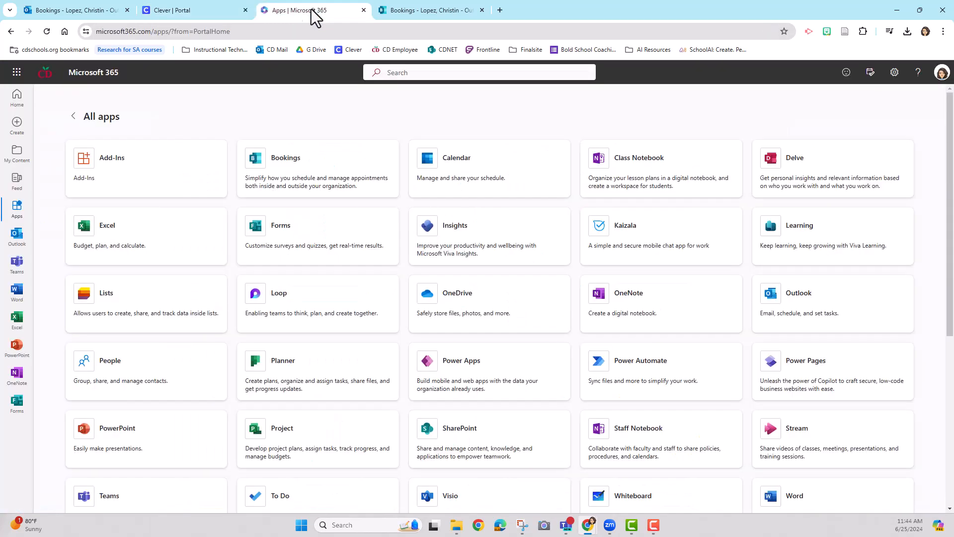
left_click(18, 97)
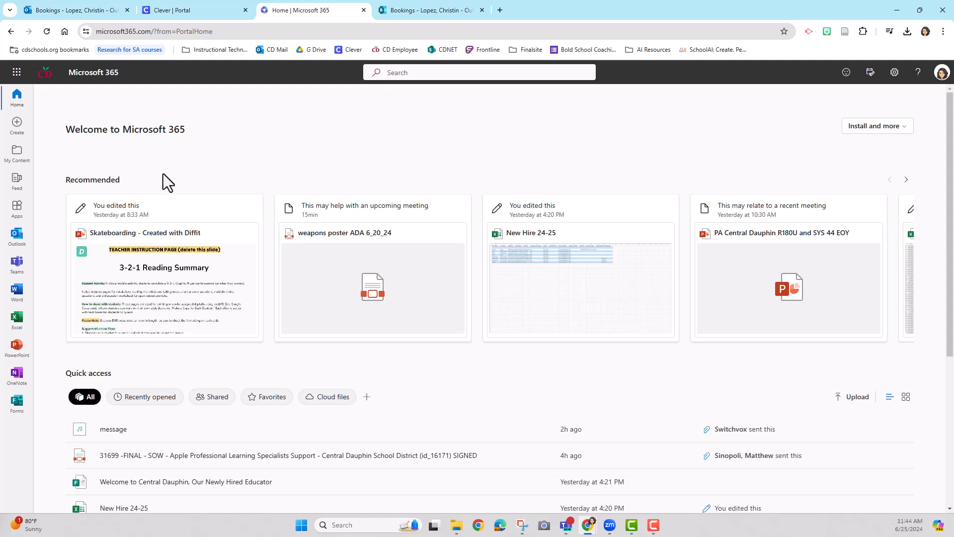
left_click(17, 208)
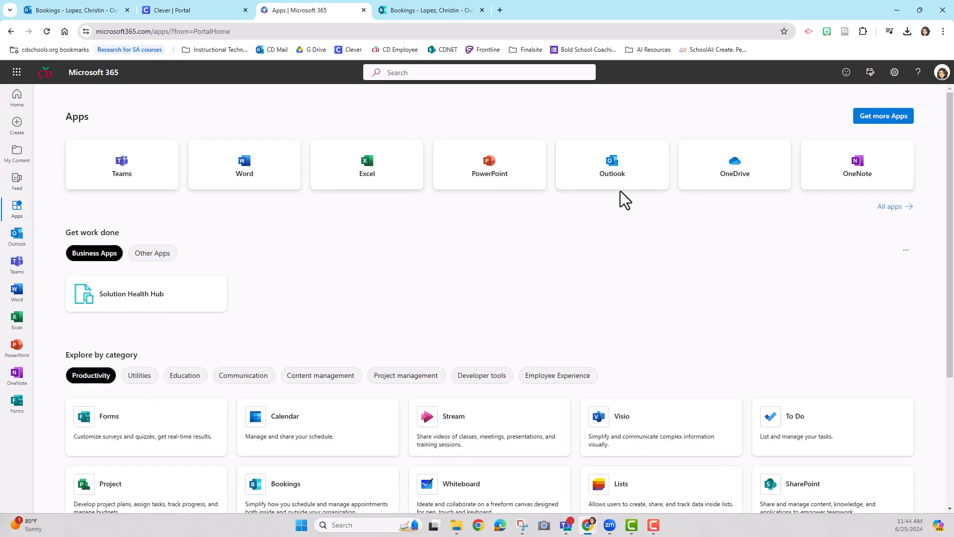
left_click(889, 208)
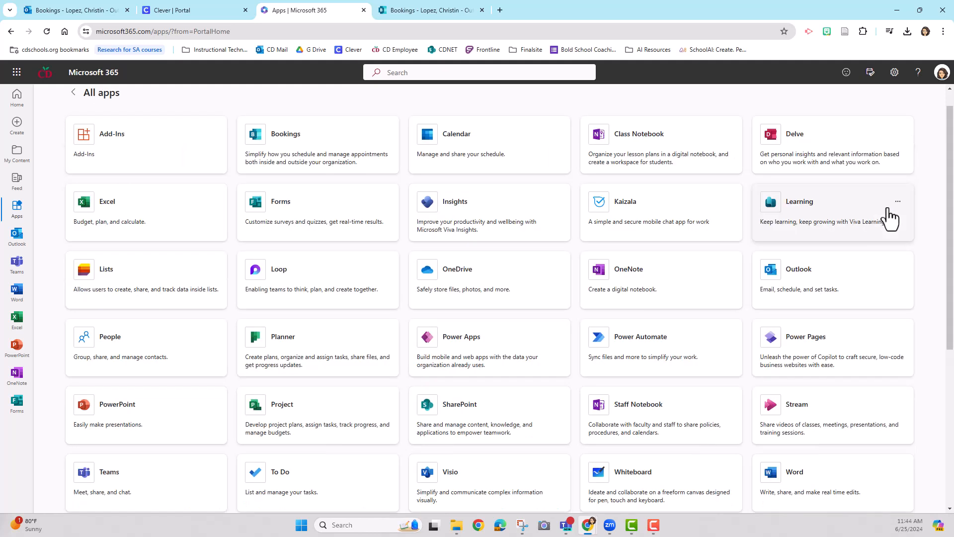
left_click(334, 153)
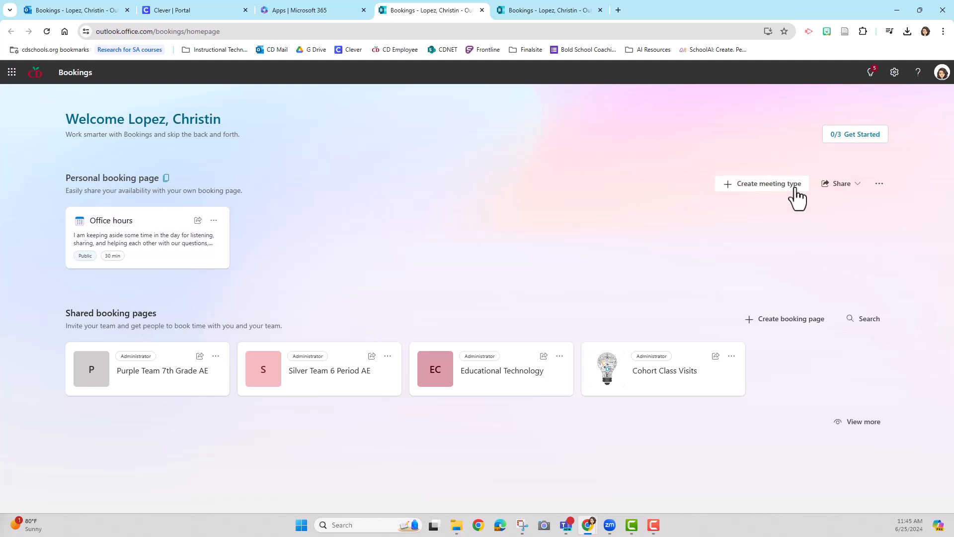
Start a shared booking page from scratch named "Teacher Sign Ups" with the business type Education
left_click(772, 327)
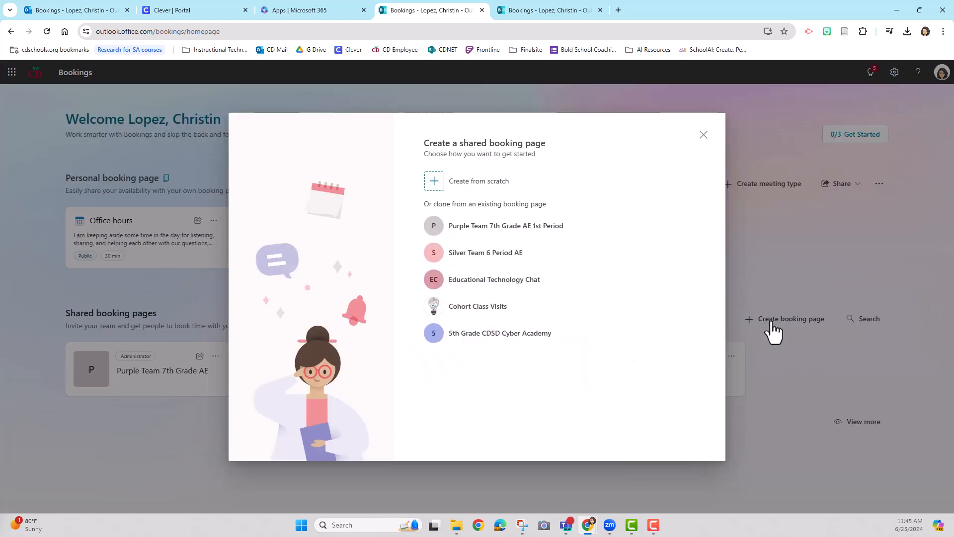
left_click(450, 183)
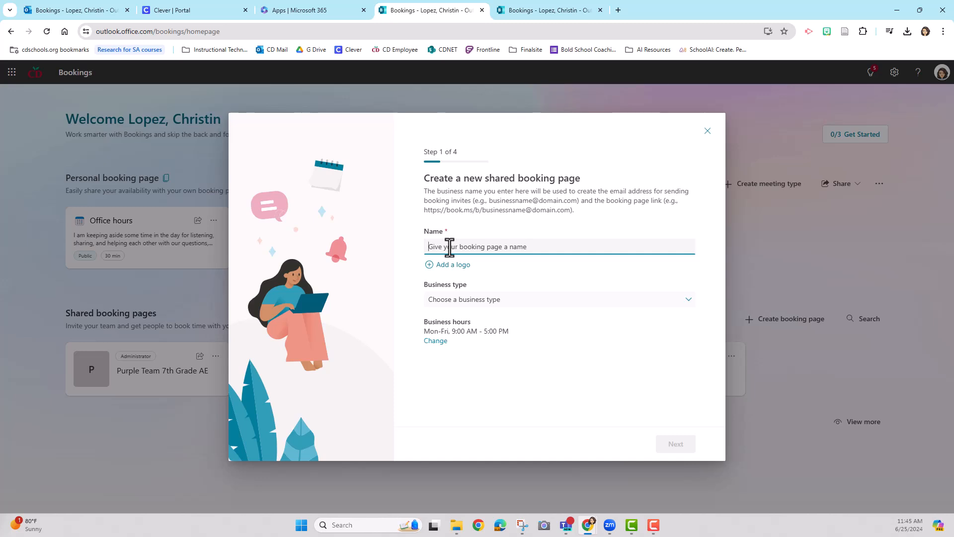
type("Teacher Sign Ups")
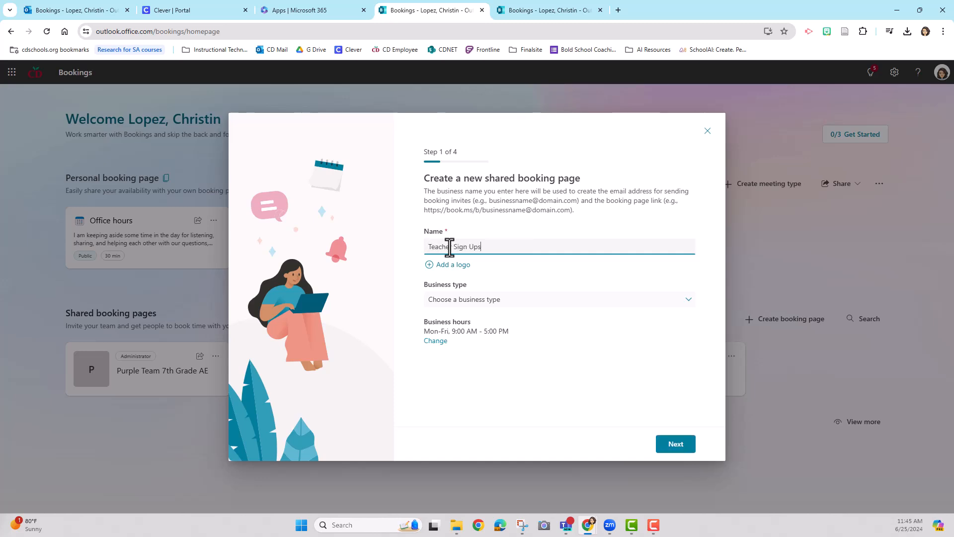
left_click(493, 301)
left_click(467, 371)
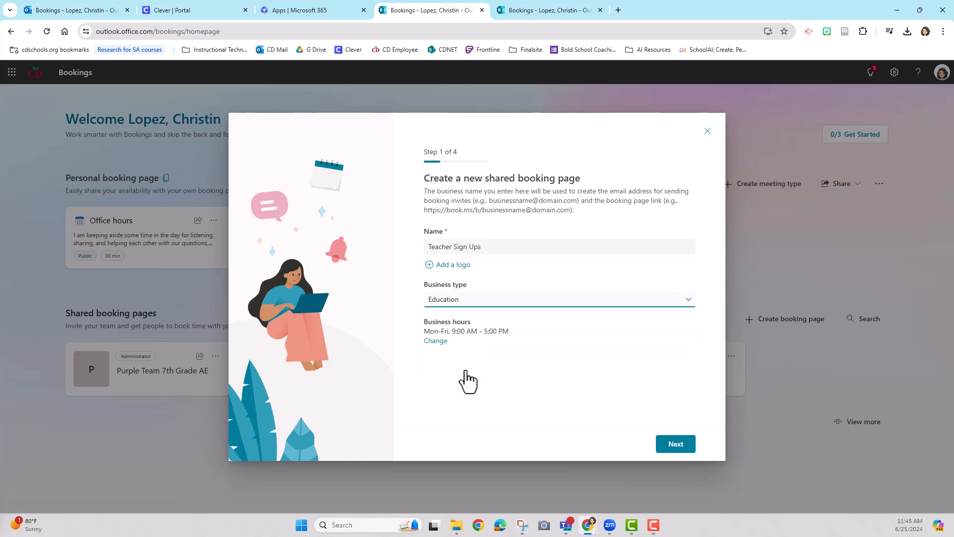
Set the start of the booking page's business hours to 8:00 AM
left_click(439, 342)
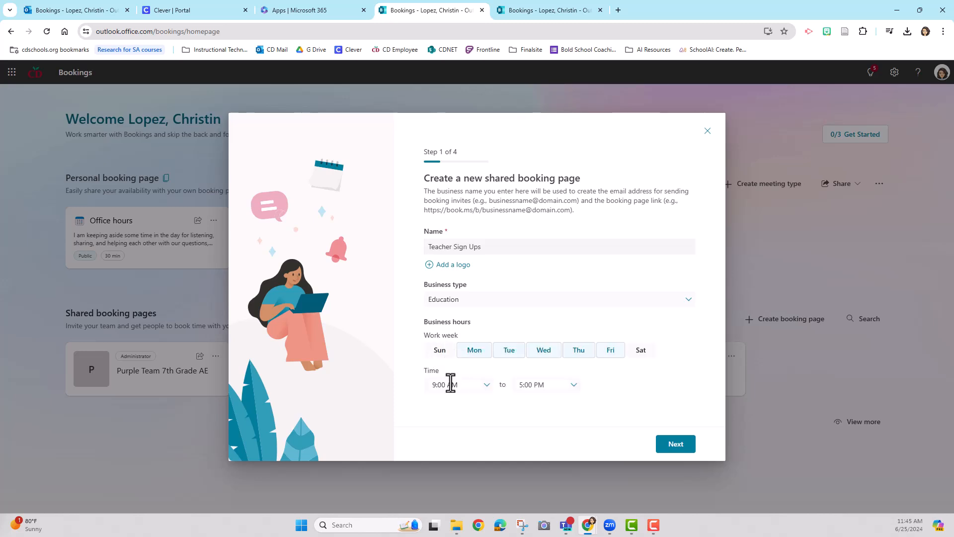
left_click(487, 392)
scroll(479, 396, "up", 4)
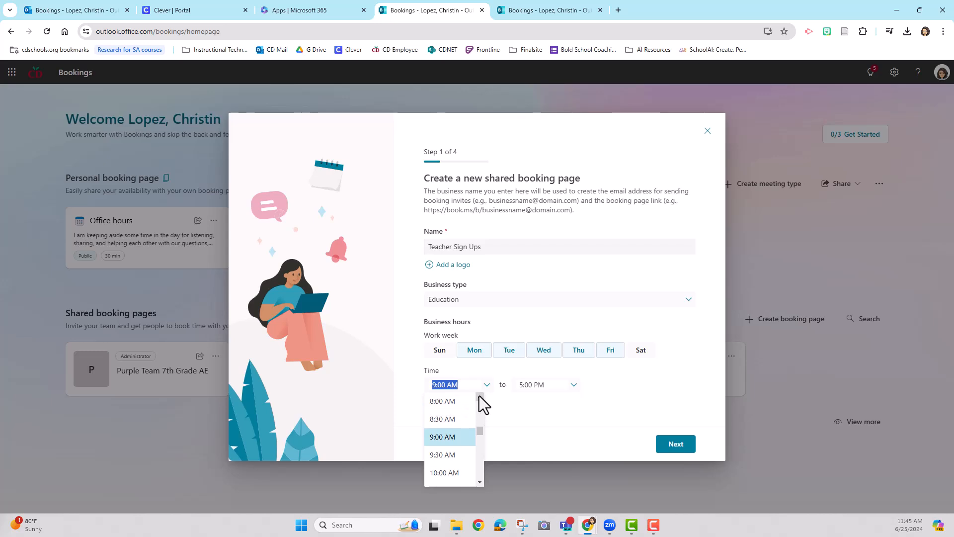
left_click(440, 396)
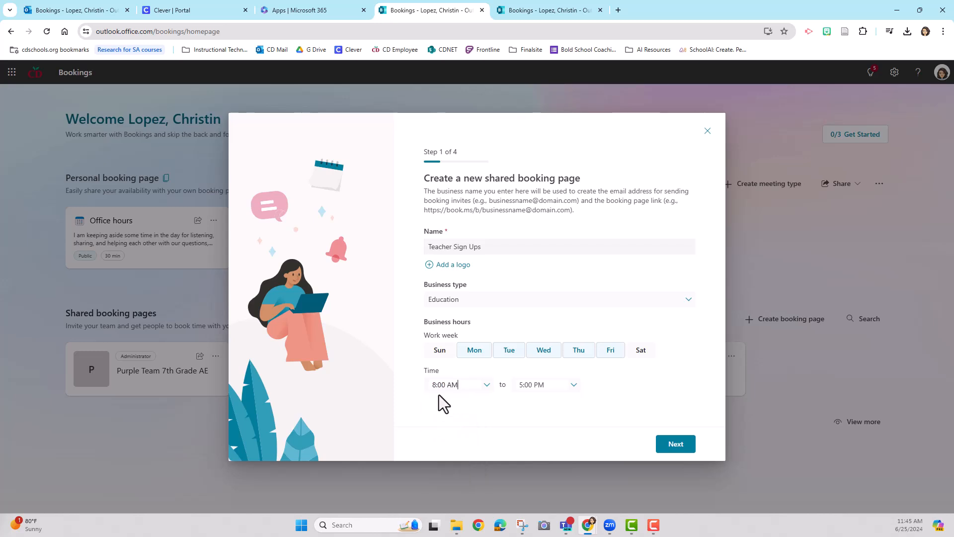
Set the end of the business hours to 4:00 PM
left_click(572, 387)
left_click(566, 396)
left_click(566, 396)
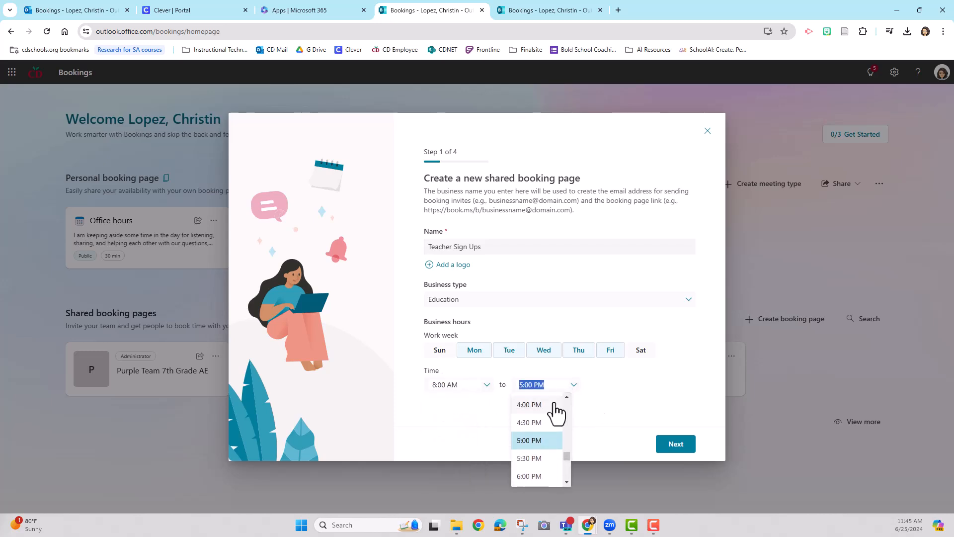
left_click(542, 415)
Set the end of the business hours to 12:00 PM and continue to the staff invitations
left_click(572, 391)
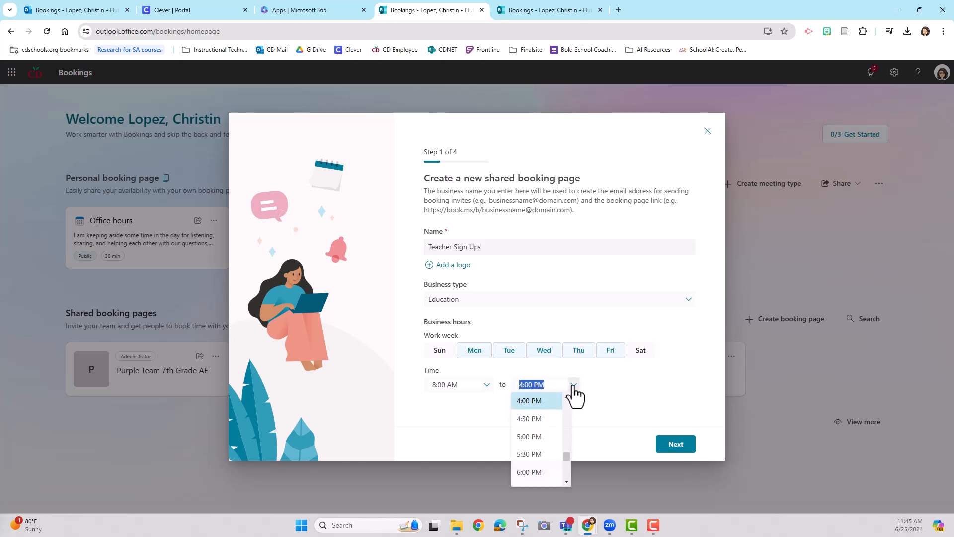
left_click(567, 396)
left_click(567, 397)
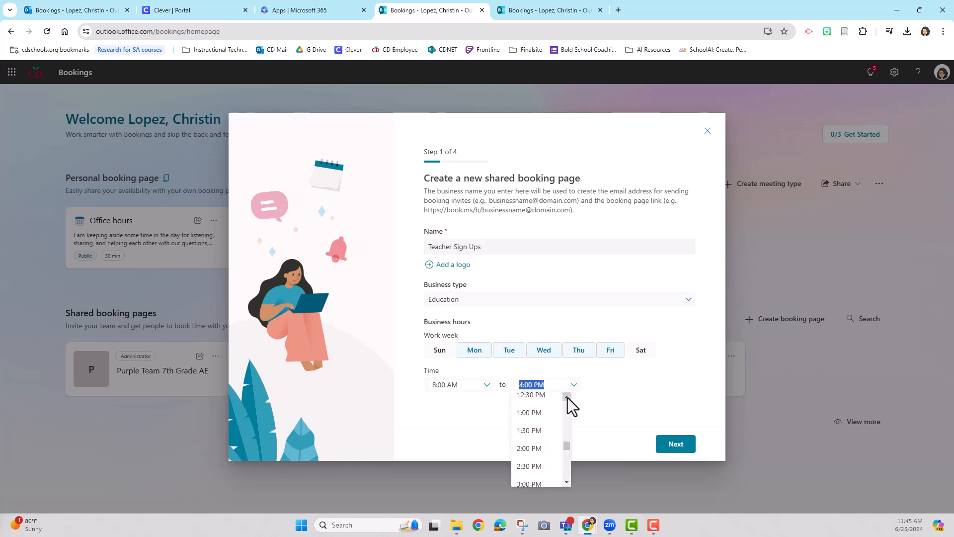
left_click(547, 414)
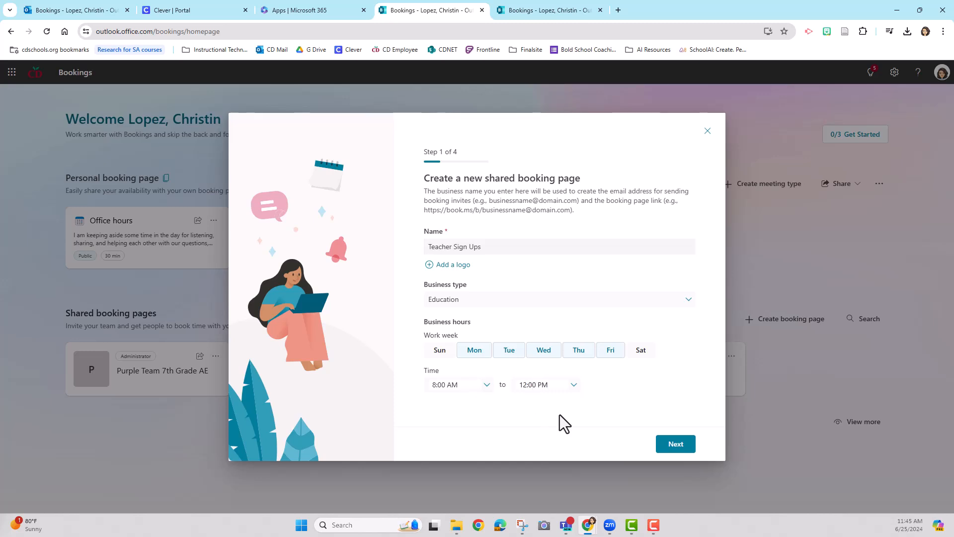
left_click(673, 452)
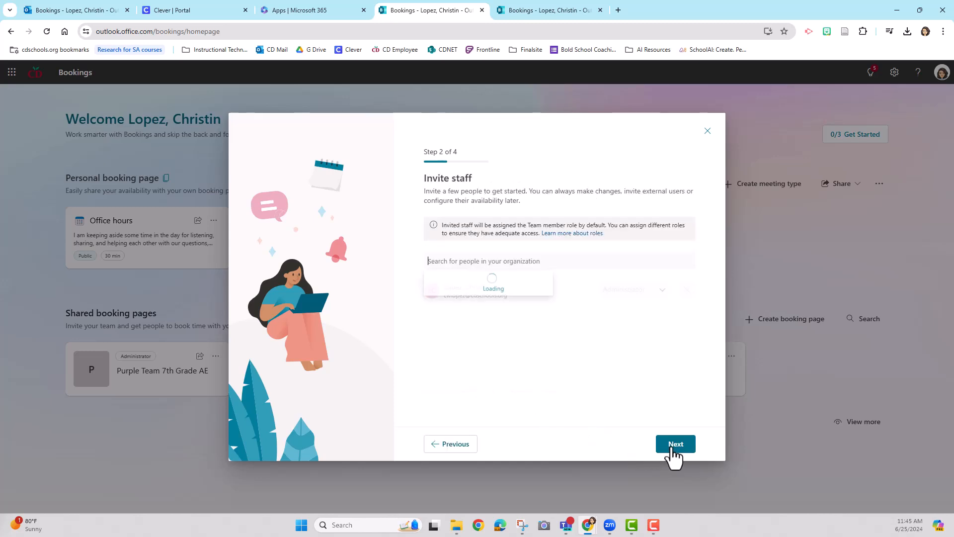
Continue without inviting additional staff and set the Office hours service's duration to 15 mins
left_click(456, 374)
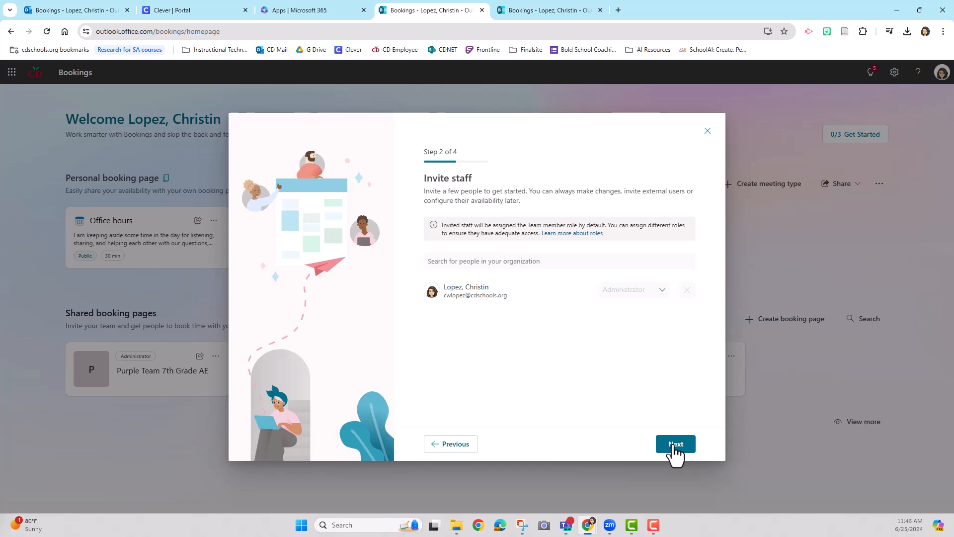
left_click(675, 445)
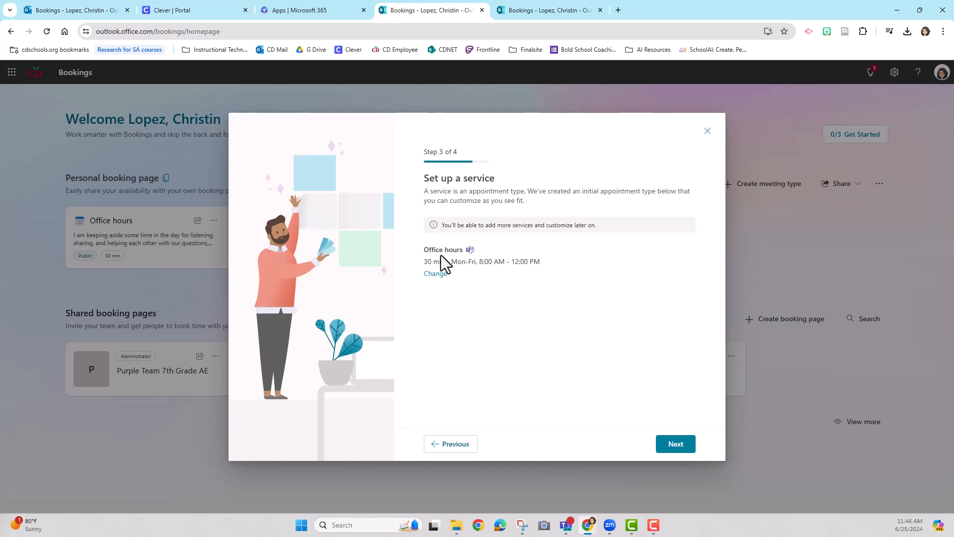
left_click(433, 274)
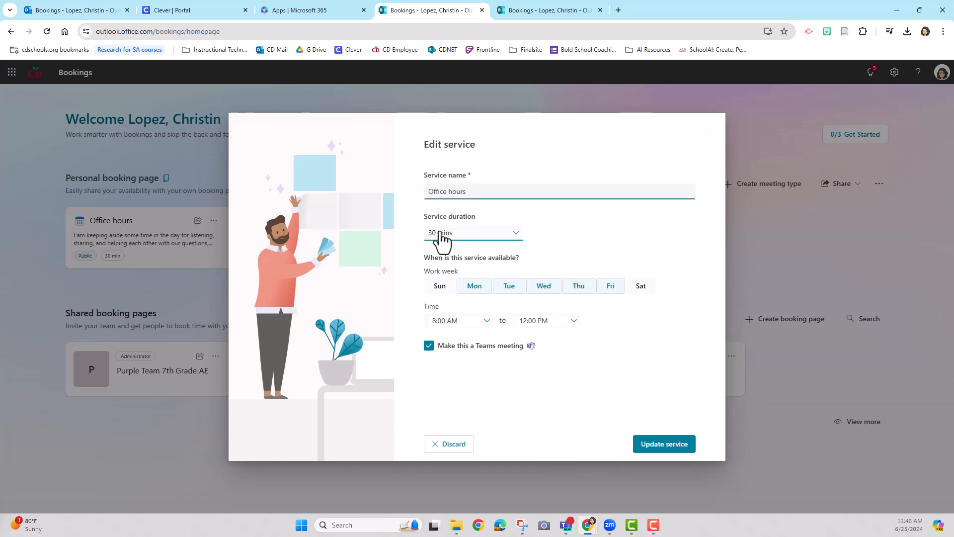
left_click(516, 238)
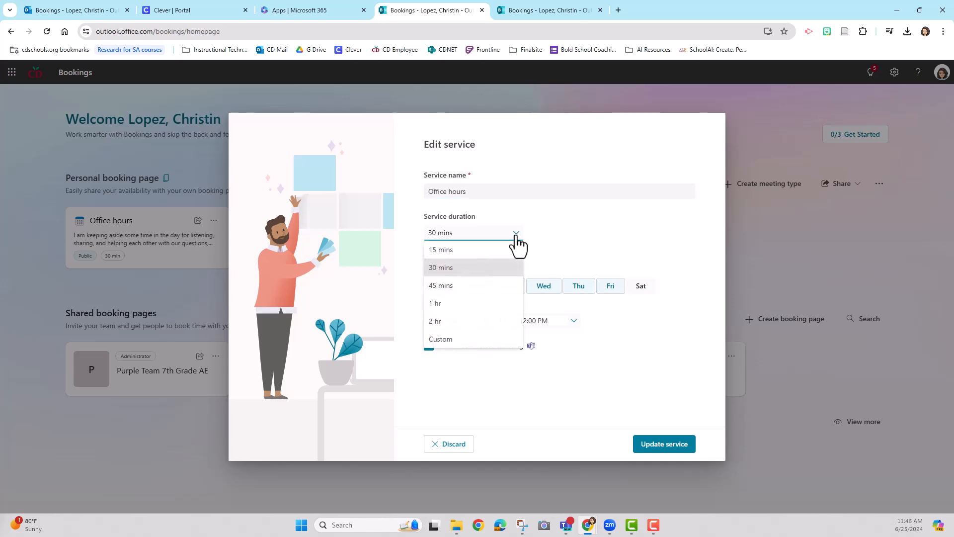
left_click(477, 251)
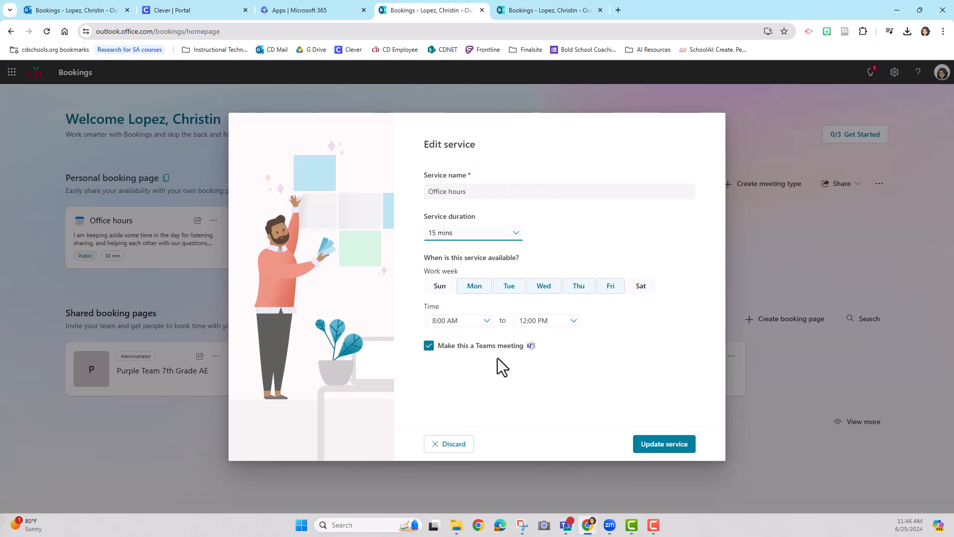
left_click(654, 450)
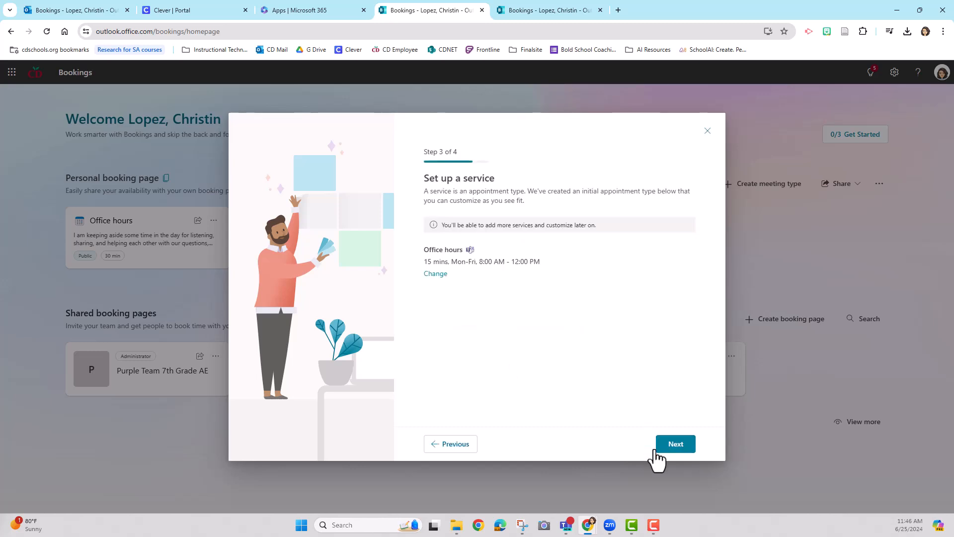
Let people in my organization book appointments and create the shared booking page
left_click(673, 448)
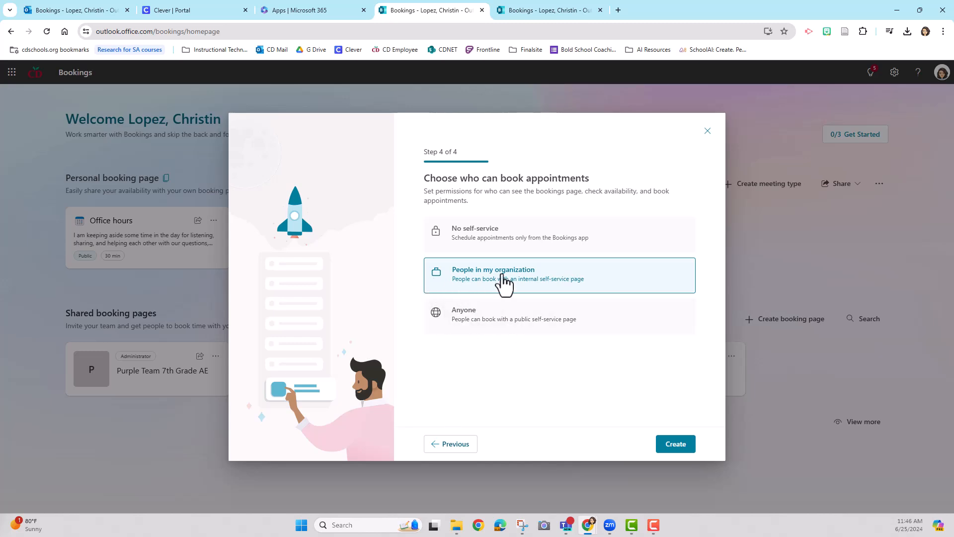
left_click(676, 449)
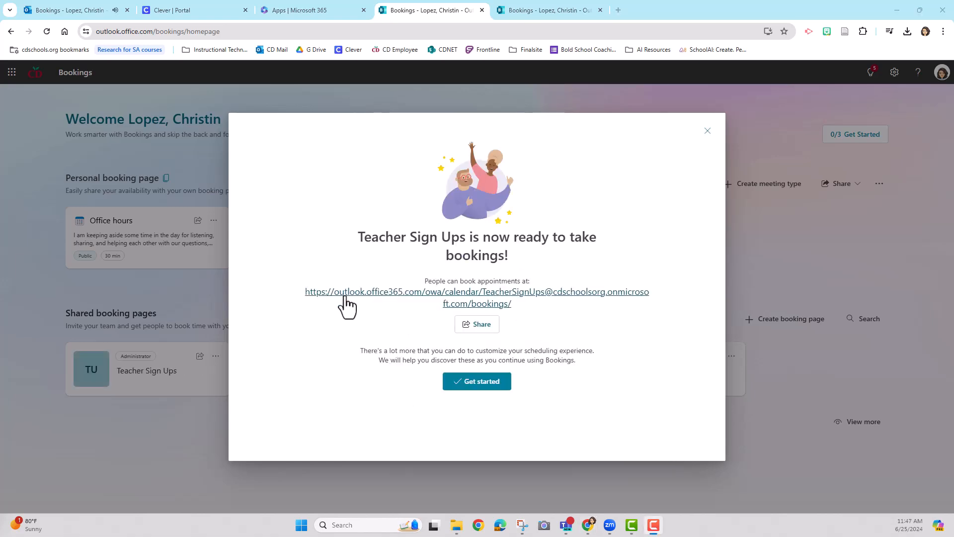
Open the Teacher Sign Ups self-service page and select the listed staff member for the Office hours booking
left_click(444, 298)
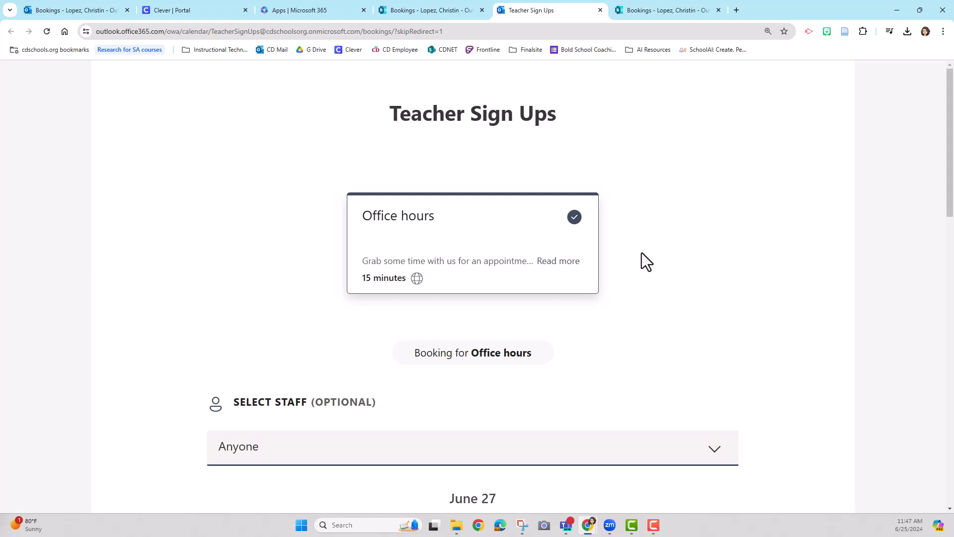
scroll(493, 326, "down", 4)
left_click(256, 263)
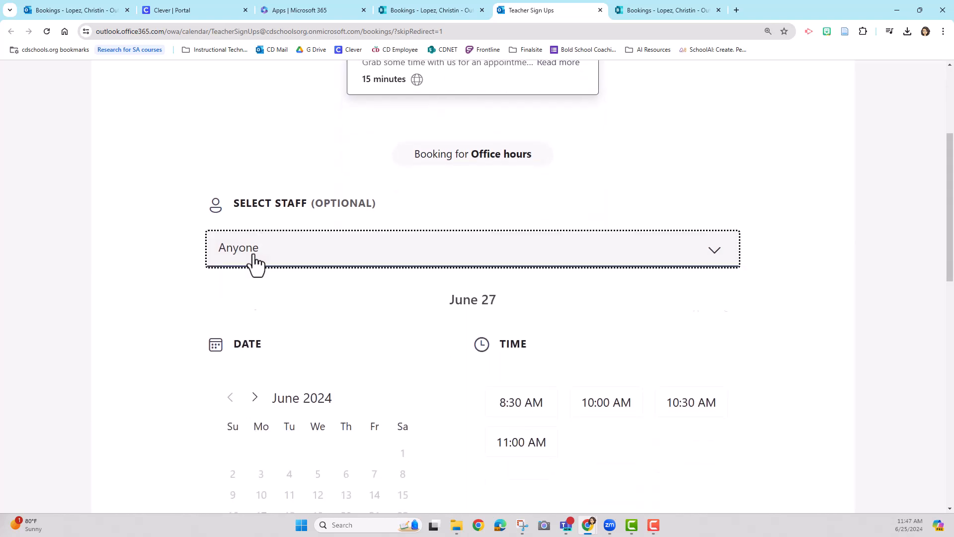
left_click(245, 326)
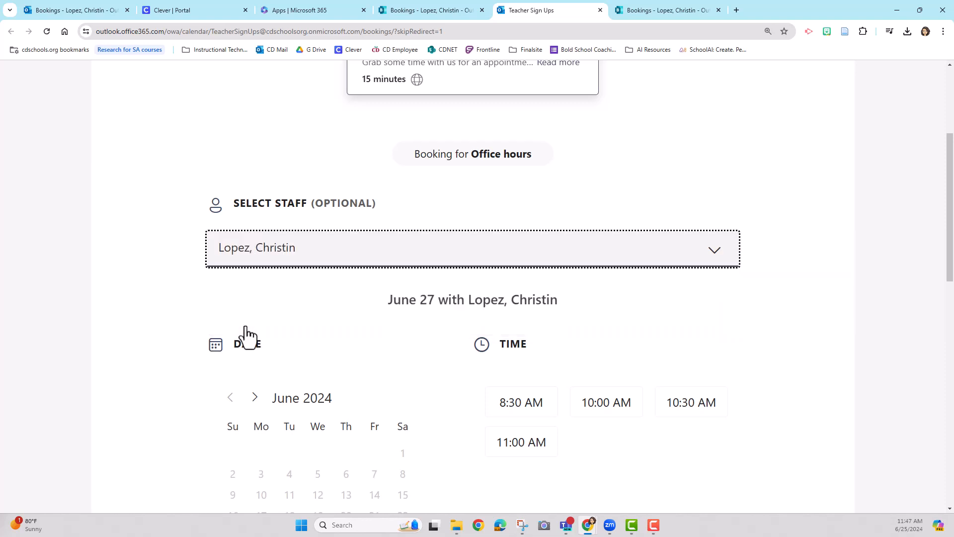
Check the appointment times offered on June 28 and on July 8, 9, 10 and 12
scroll(308, 338, "down", 1)
scroll(246, 322, "down", 3)
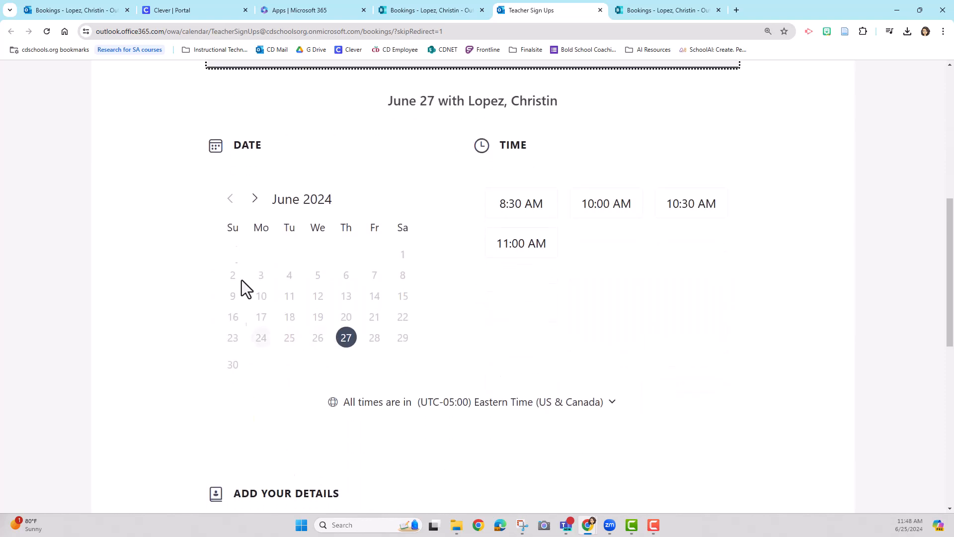
left_click(375, 343)
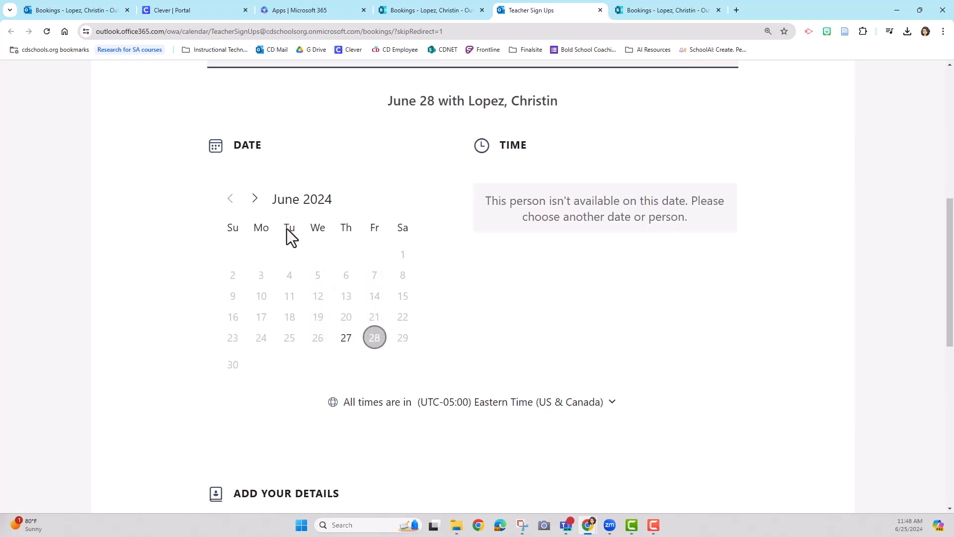
left_click(255, 198)
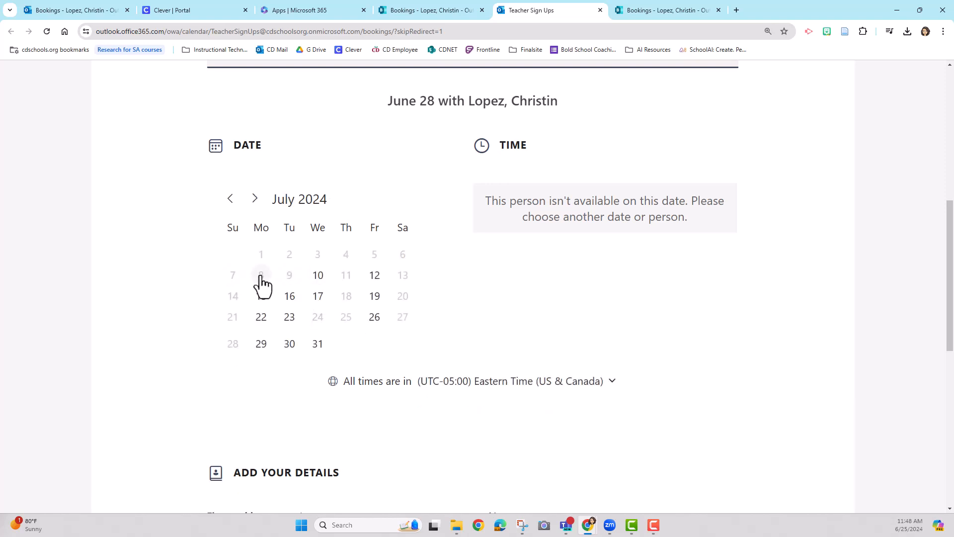
left_click(261, 281)
left_click(291, 278)
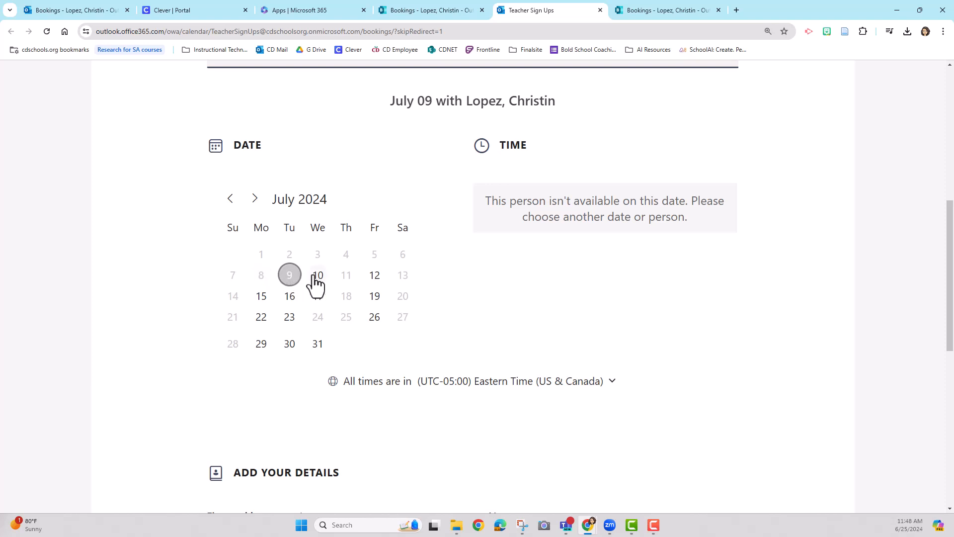
left_click(319, 278)
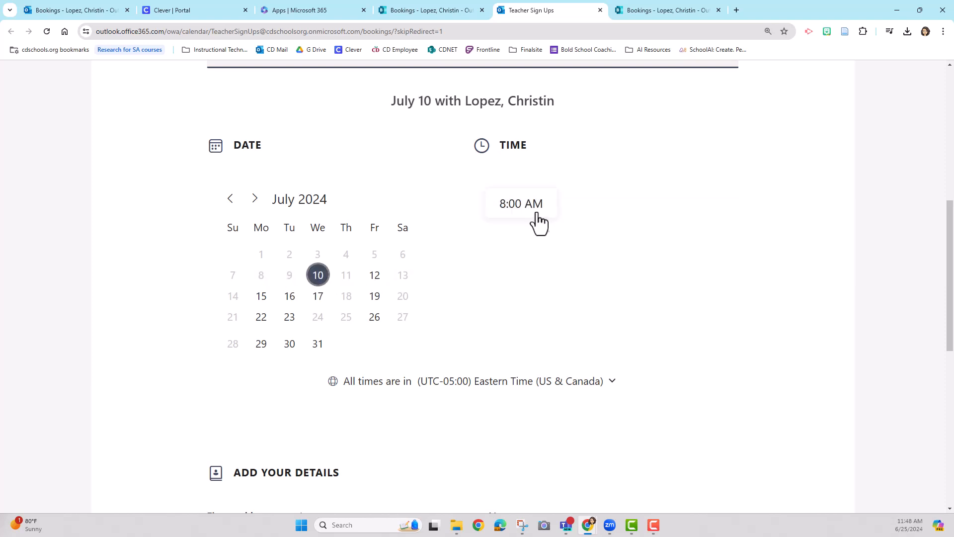
left_click(377, 279)
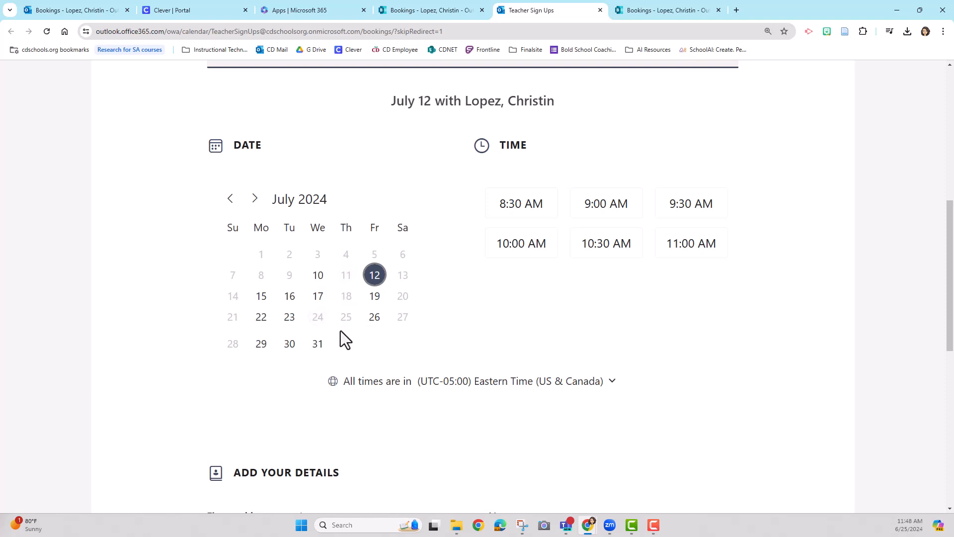
Compare the times on July 23, 22 and 15, select July 16 at 8:00 AM and review the customer details form
scroll(448, 303, "up", 1)
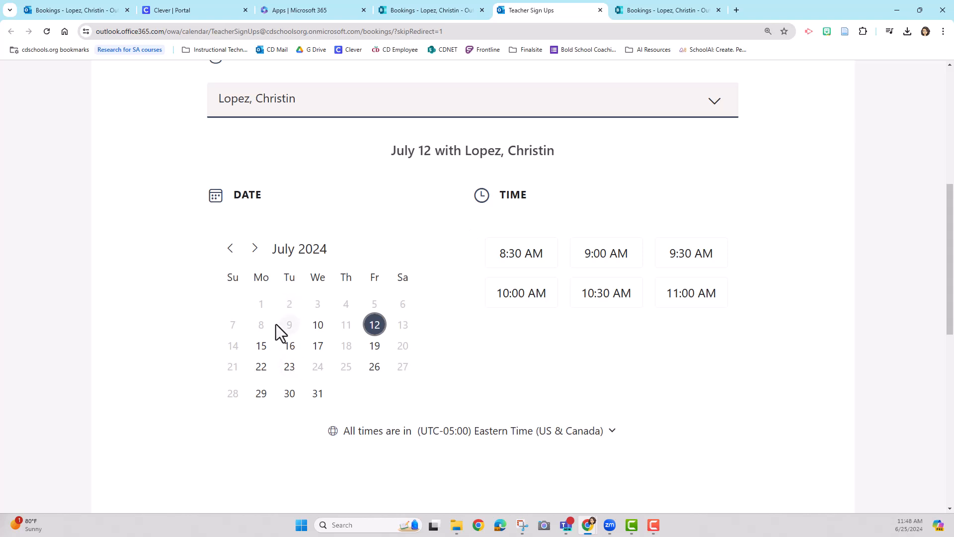
left_click(289, 373)
left_click(262, 369)
left_click(261, 346)
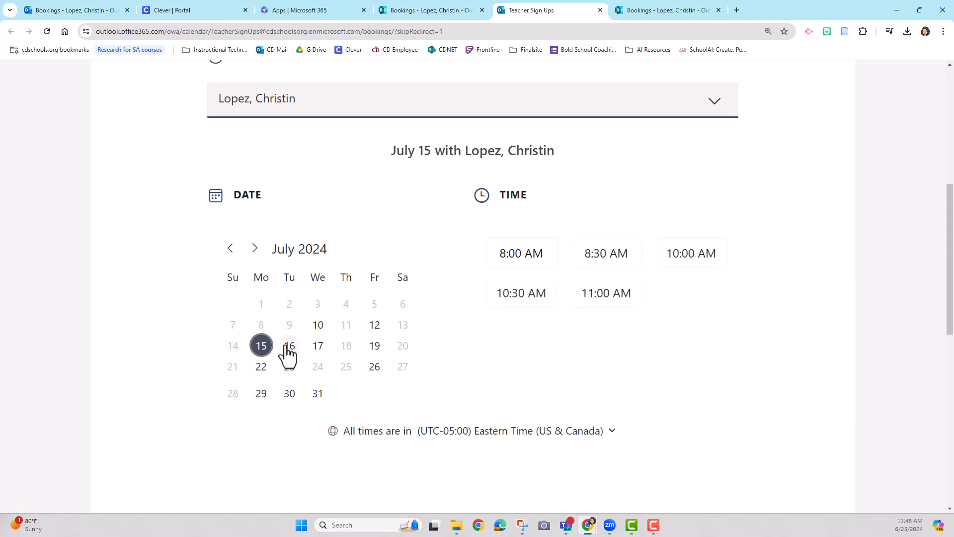
left_click(289, 349)
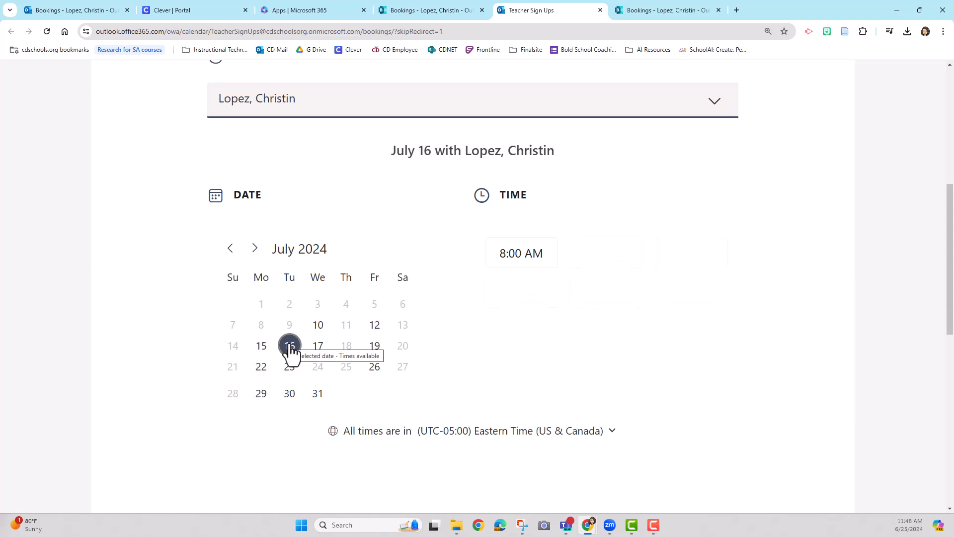
left_click(525, 258)
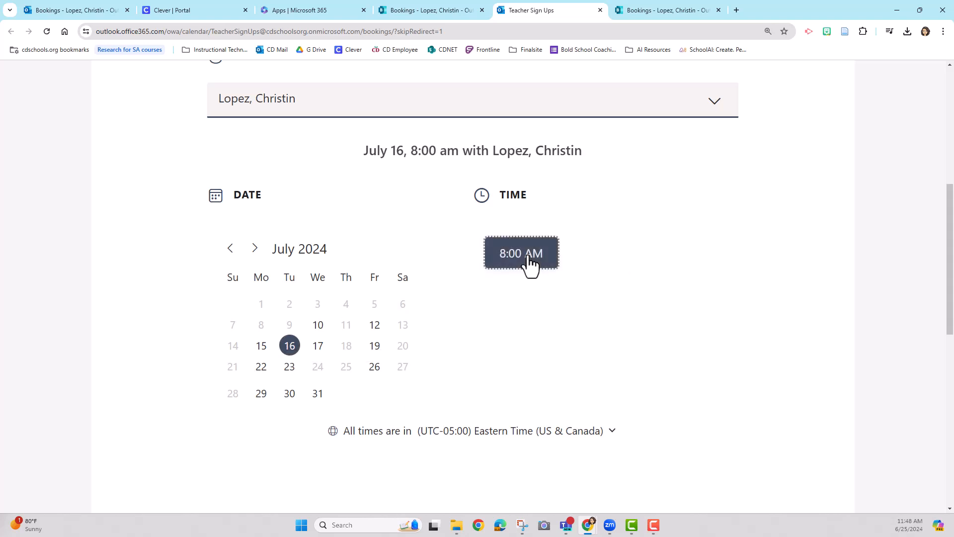
scroll(669, 318, "down", 4)
scroll(669, 317, "down", 4)
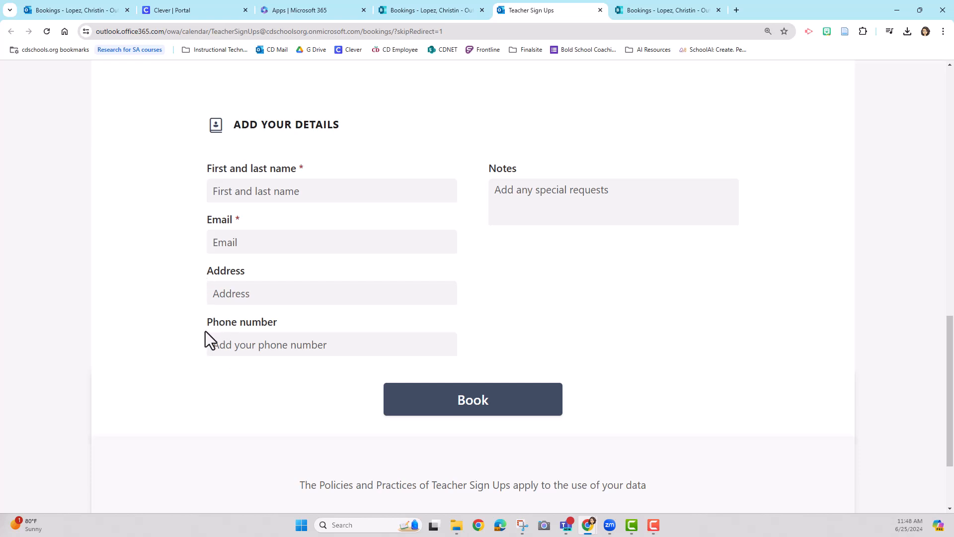
scroll(470, 265, "up", 3)
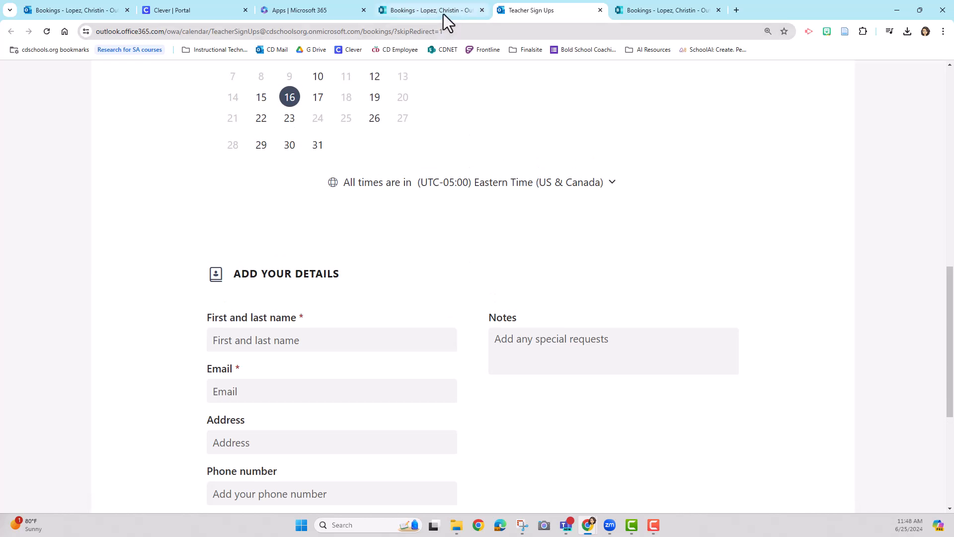
Return to the Bookings homepage, dismiss the page-ready dialog and open the services of the Teacher Sign Ups page
left_click(442, 10)
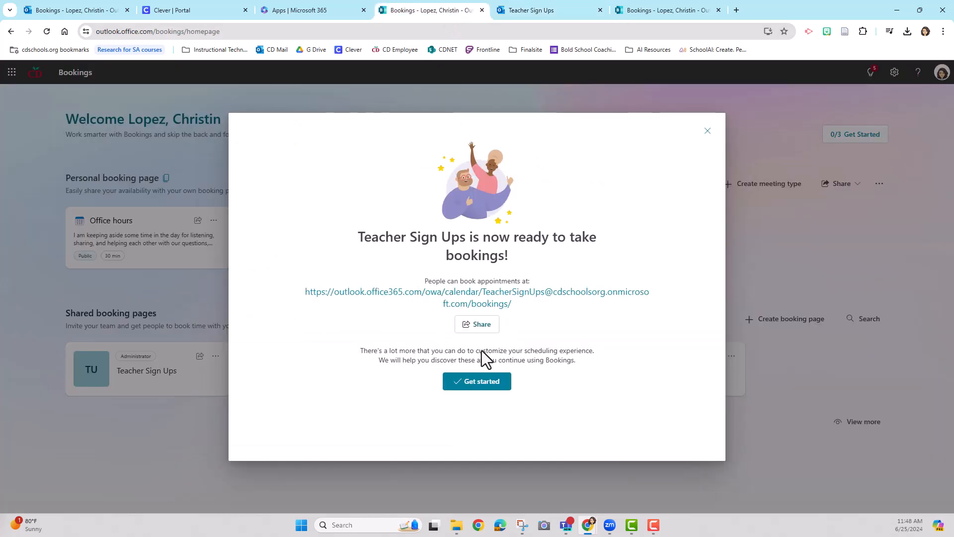
left_click(707, 130)
left_click(39, 215)
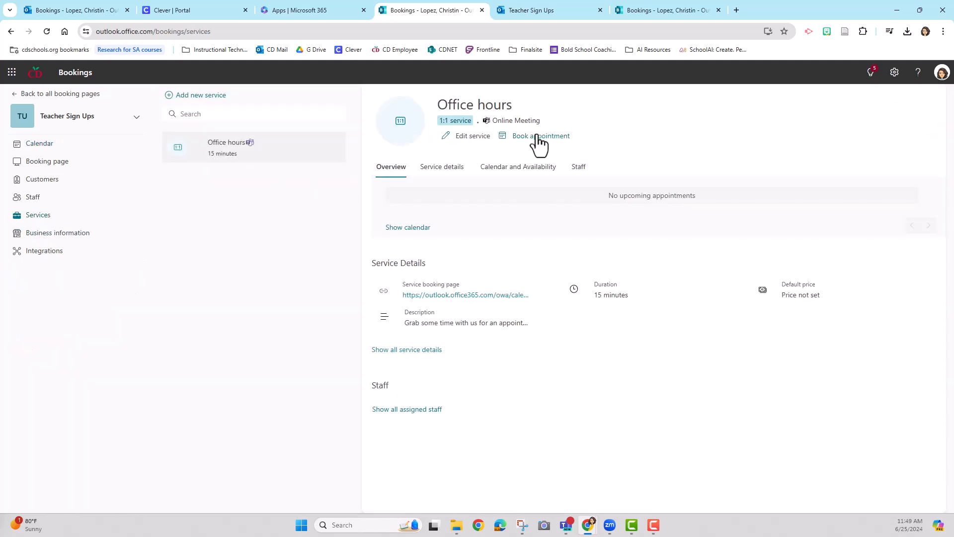
Edit the Office hours service to remove the phone number and customer address from the customer information, and save the changes
left_click(473, 137)
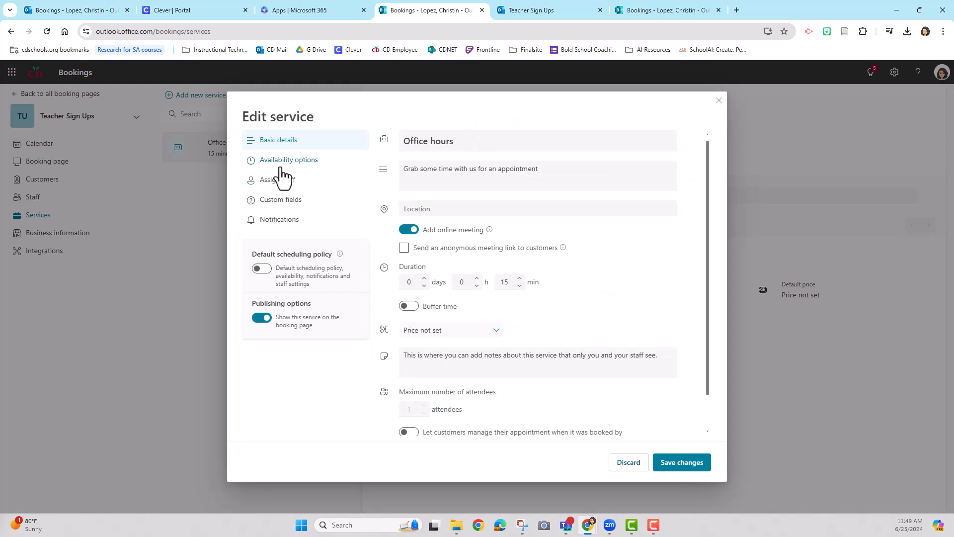
left_click(279, 204)
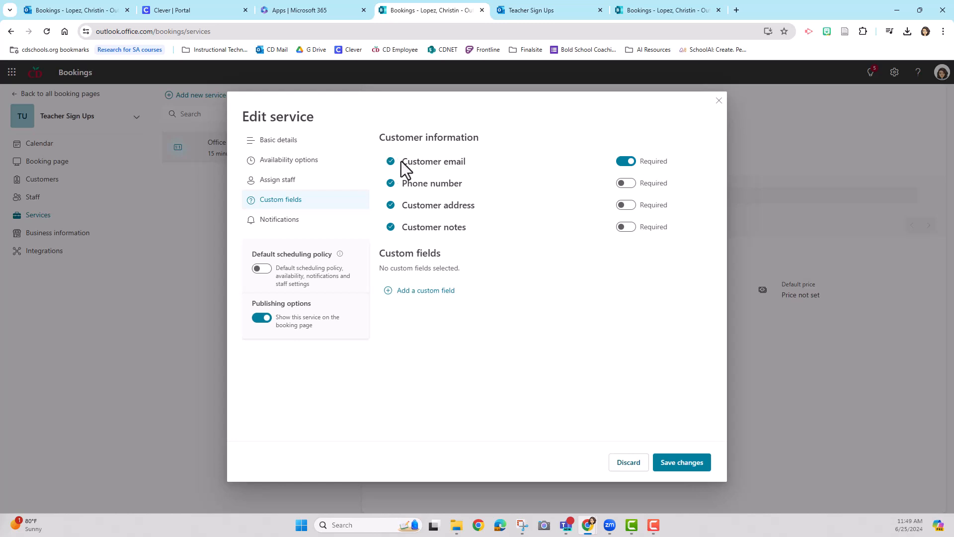
left_click(391, 183)
left_click(391, 206)
left_click(672, 462)
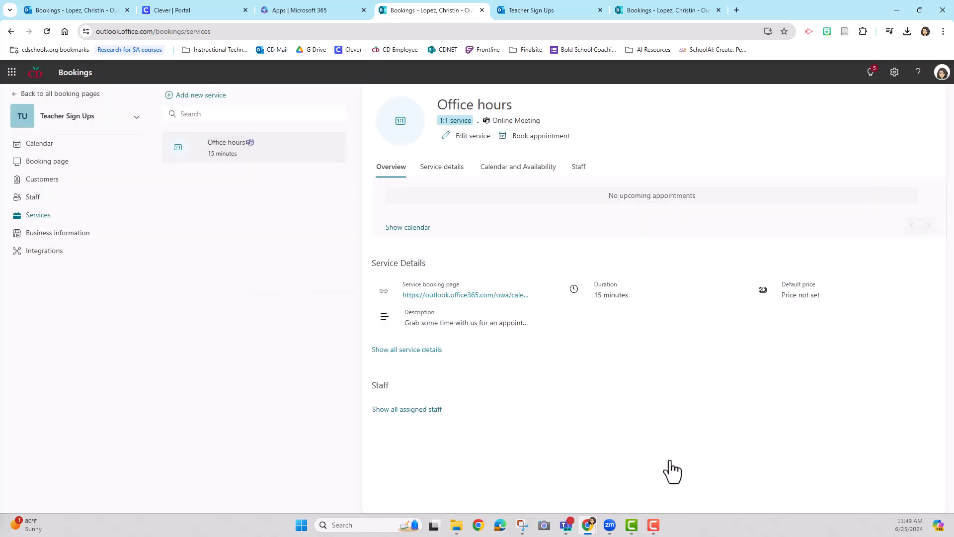
Return to the Teacher Sign Ups self-service page and reload it to check the customer details form
left_click(542, 11)
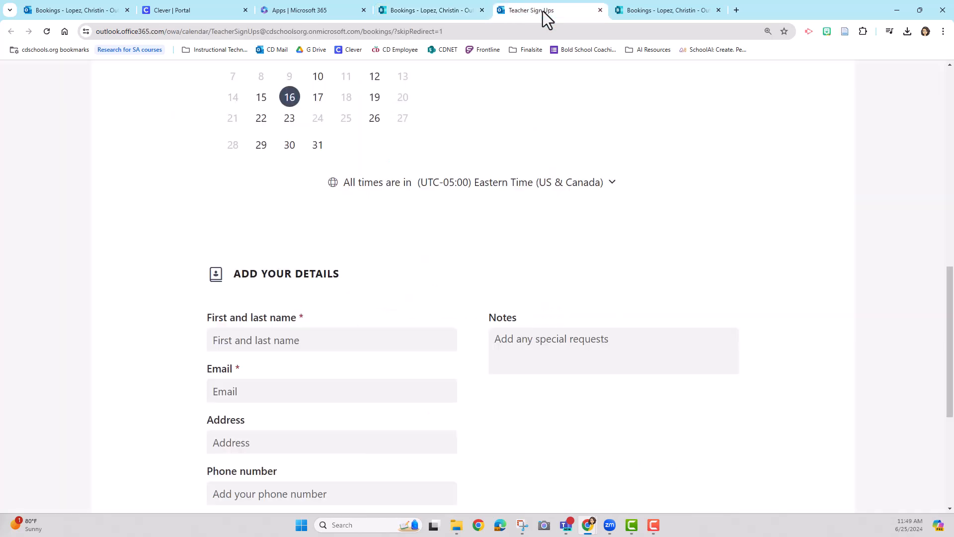
left_click(46, 32)
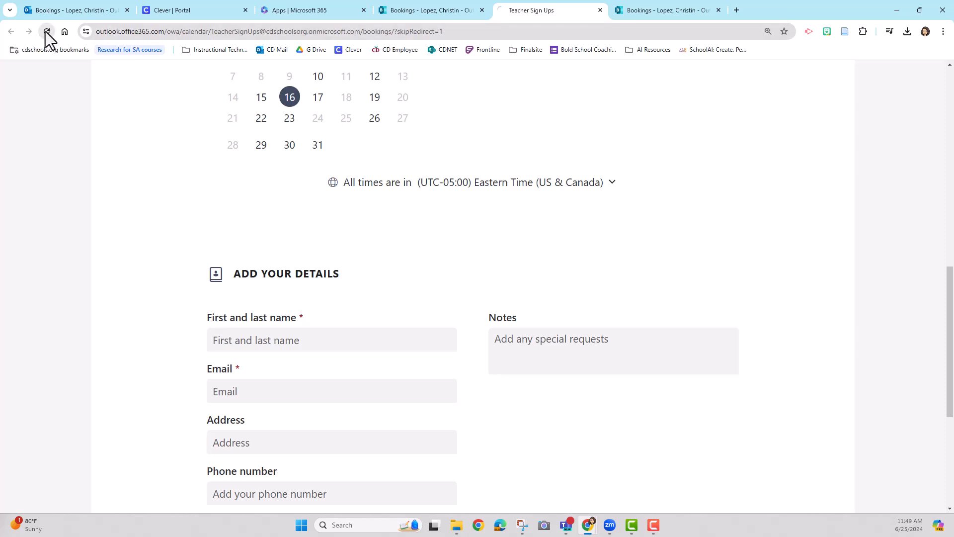